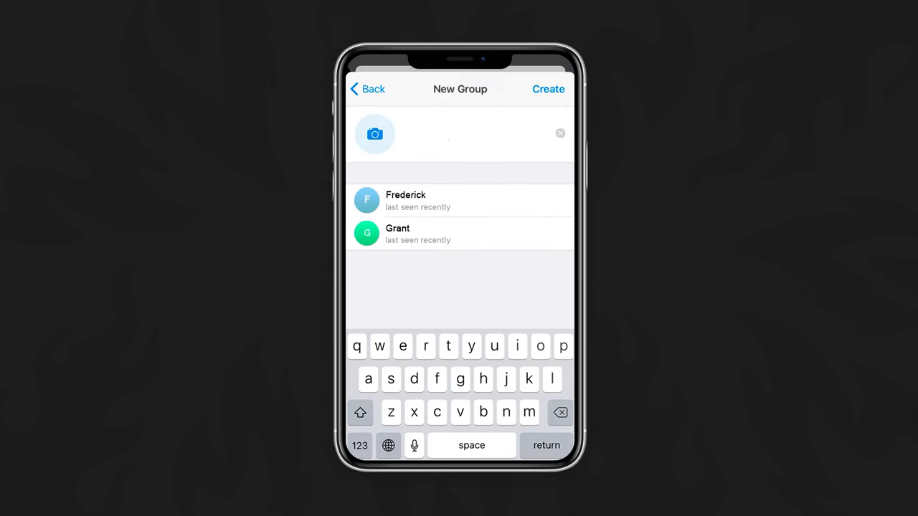
{"action": "type", "text": "Friends"}
Step: Create the Friends group after dismissing the photo options, then return to the chats list
{"action": "left_click", "coordinate": [375, 134]}
{"action": "left_click", "coordinate": [459, 437]}
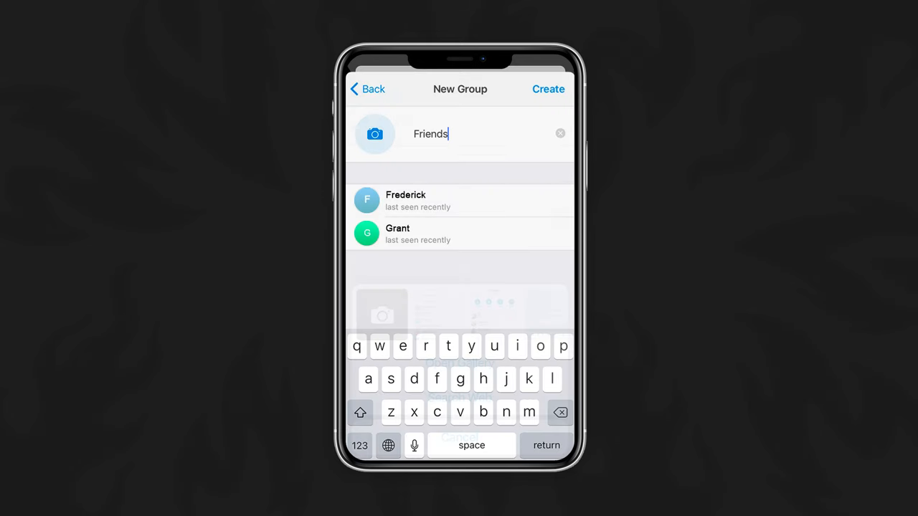
{"action": "left_click", "coordinate": [547, 89]}
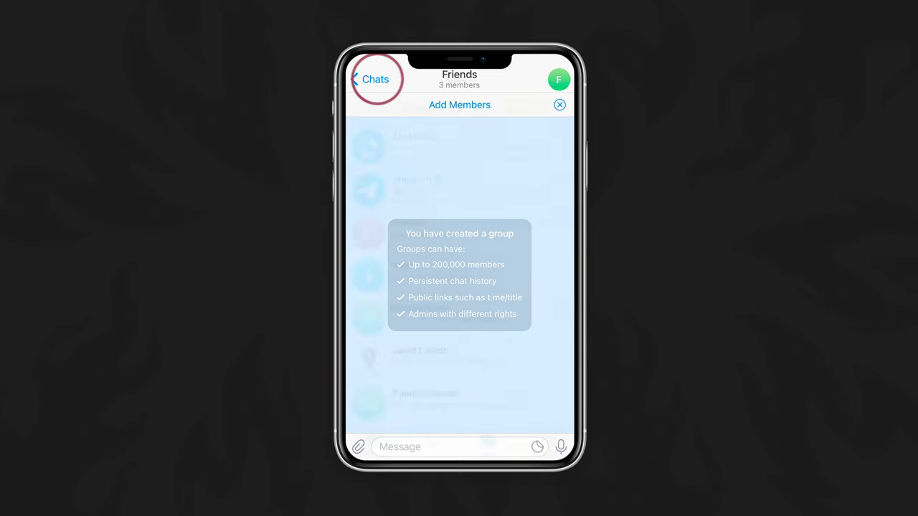
{"action": "left_click", "coordinate": [369, 79]}
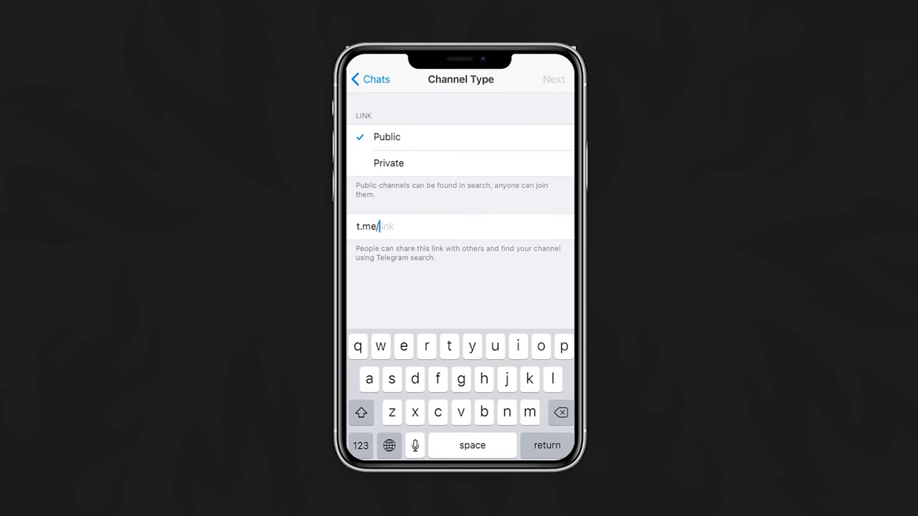
{"action": "type", "text": "hello"}
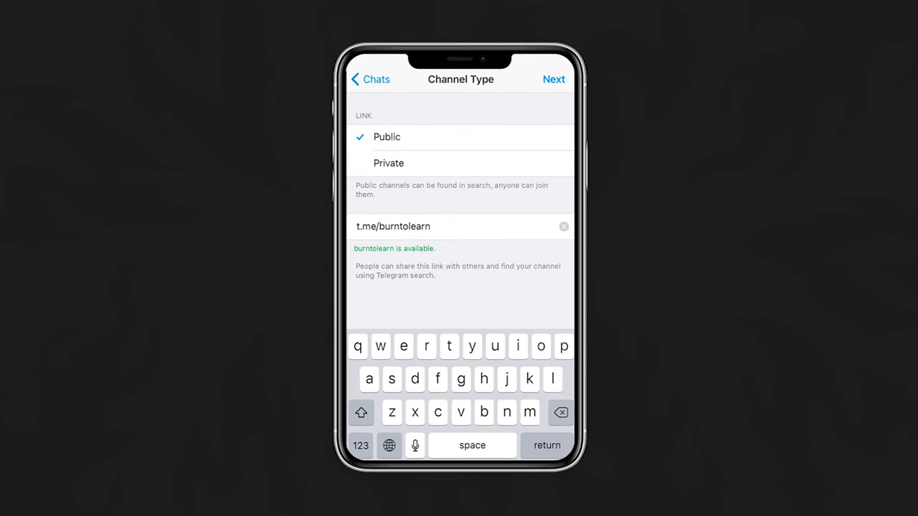
Step: Switch the channel to Private to see the invite-link option instead of t.me/burntolearn
{"action": "left_click", "coordinate": [389, 163]}
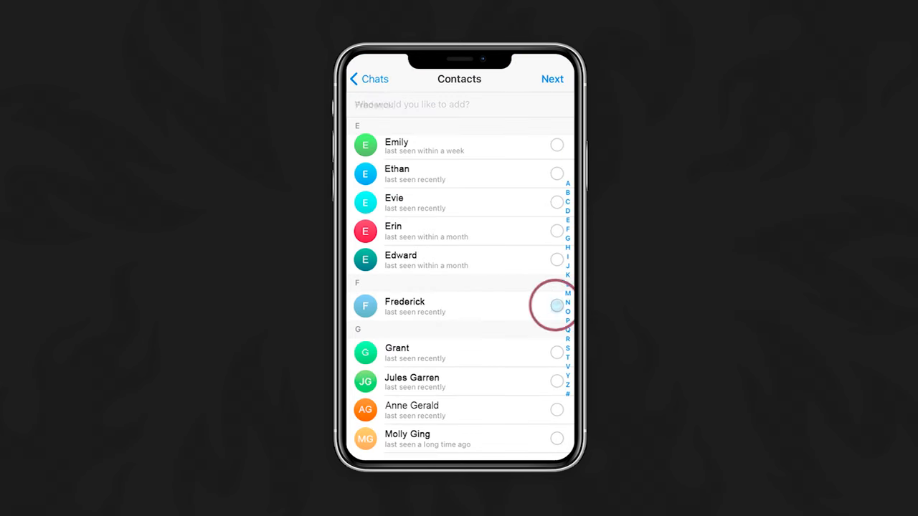
Step: Add Frederick and Grant as subscribers and confirm to create the Burn to Learn channel
{"action": "left_click", "coordinate": [556, 306]}
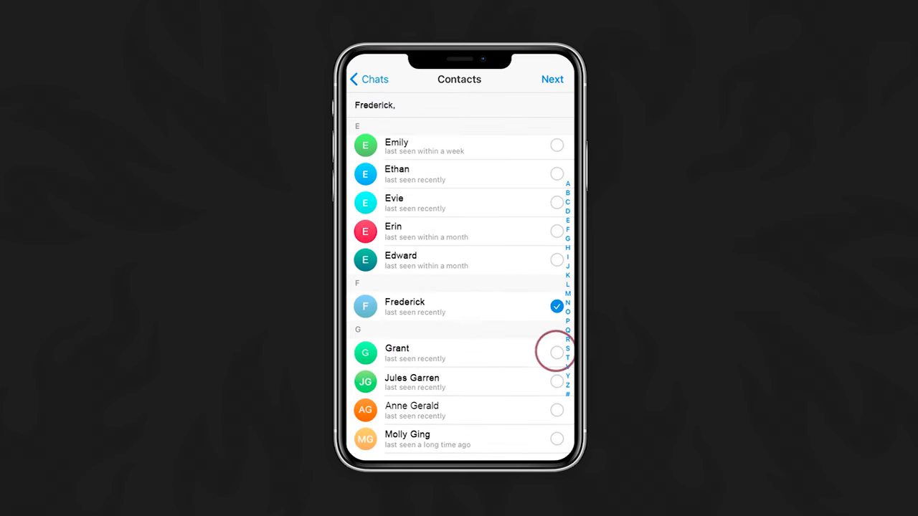
{"action": "left_click", "coordinate": [557, 353]}
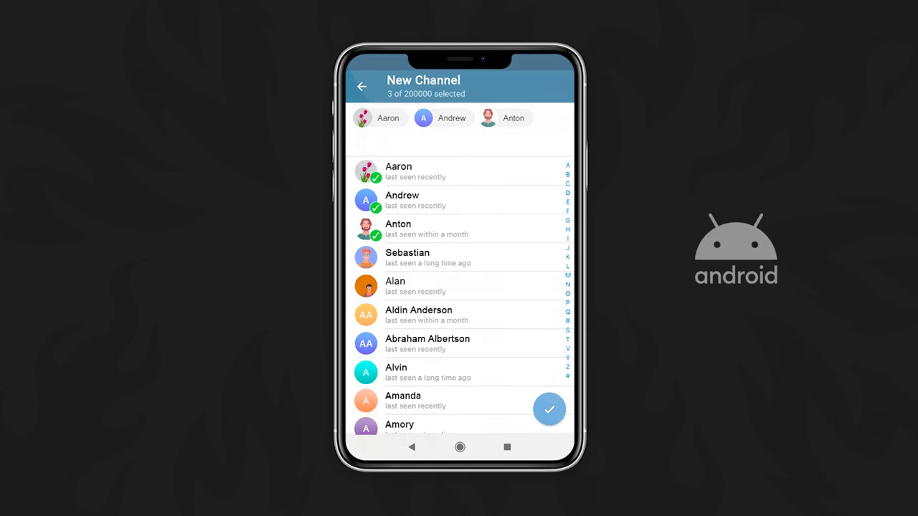
{"action": "left_click", "coordinate": [549, 408]}
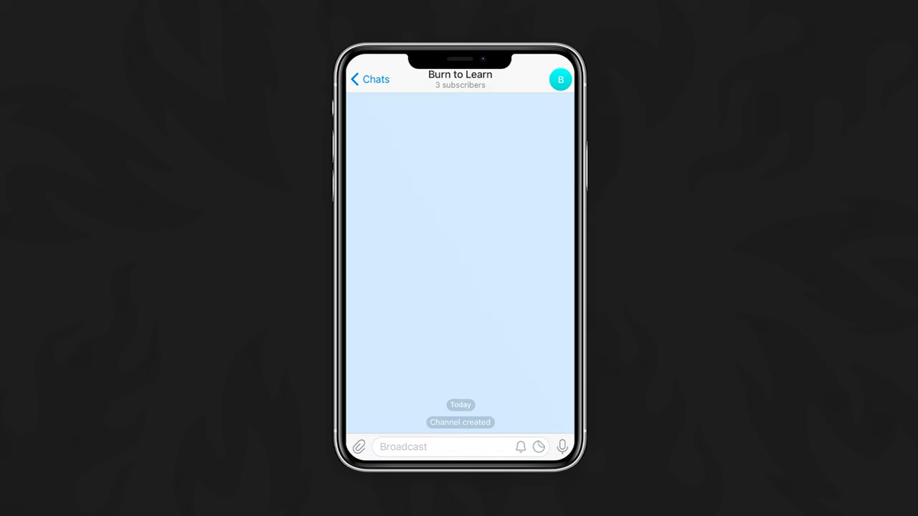